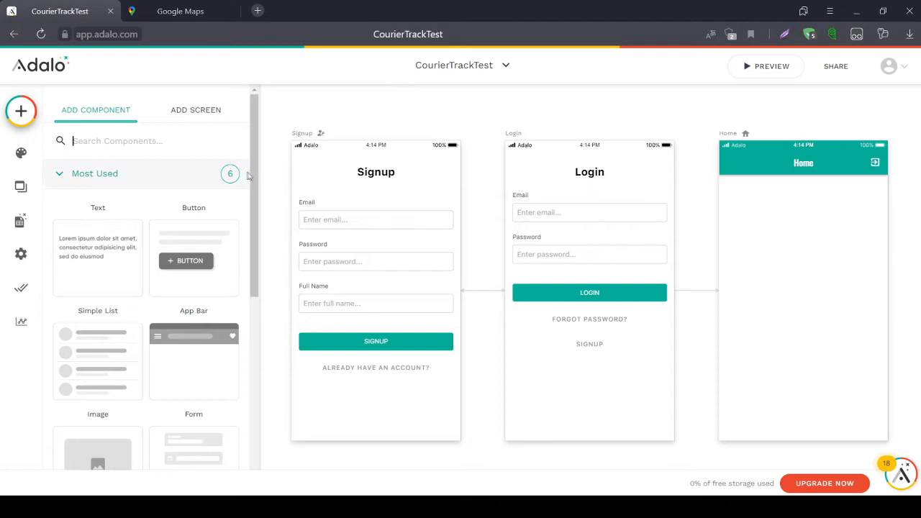
Place the private CourierTrack component in the upper part of the Home screen
scroll(252, 173, "down", 5)
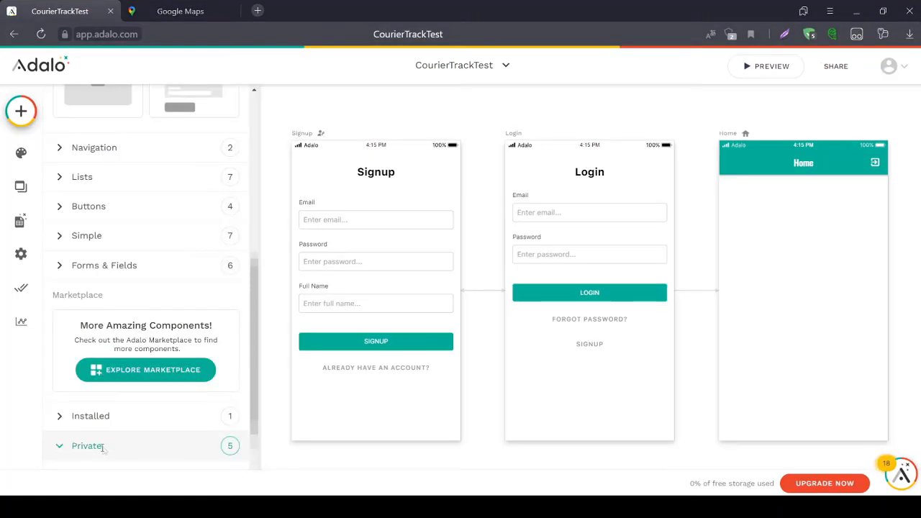
scroll(111, 243, "down", 5)
left_click_drag(110, 244, 803, 247)
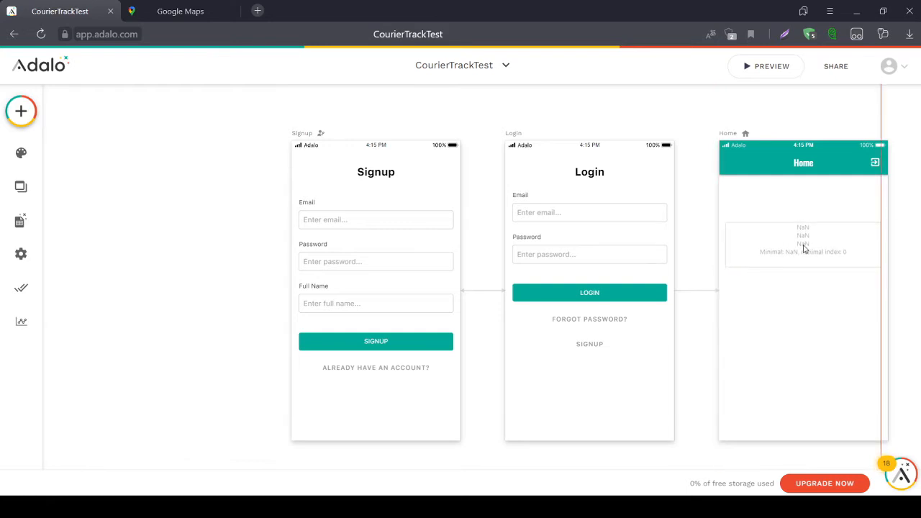
Check the couriers collection's properties and set the CourierTrack component's list to couriers
left_click(80, 168)
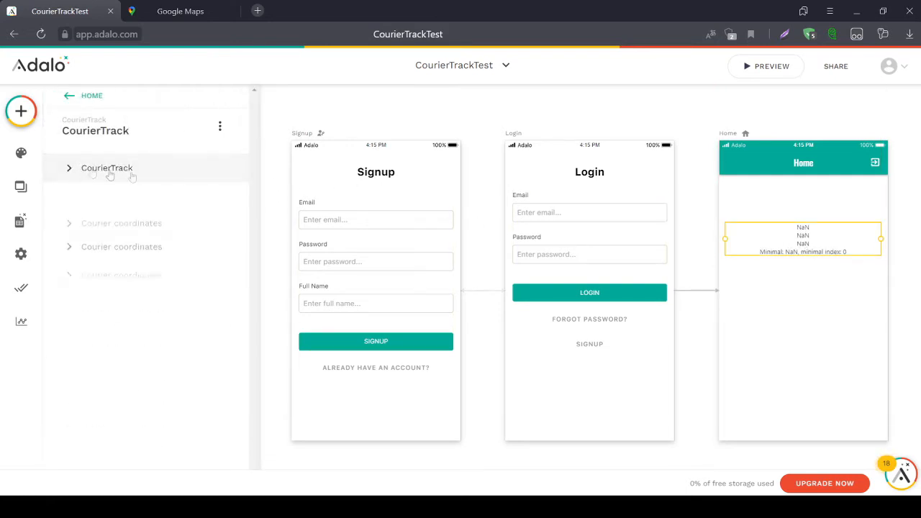
left_click(20, 221)
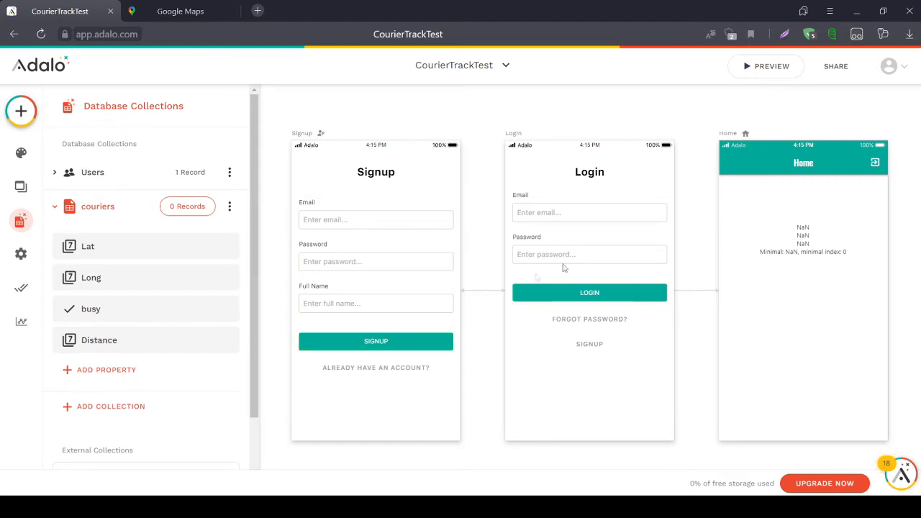
left_click(763, 241)
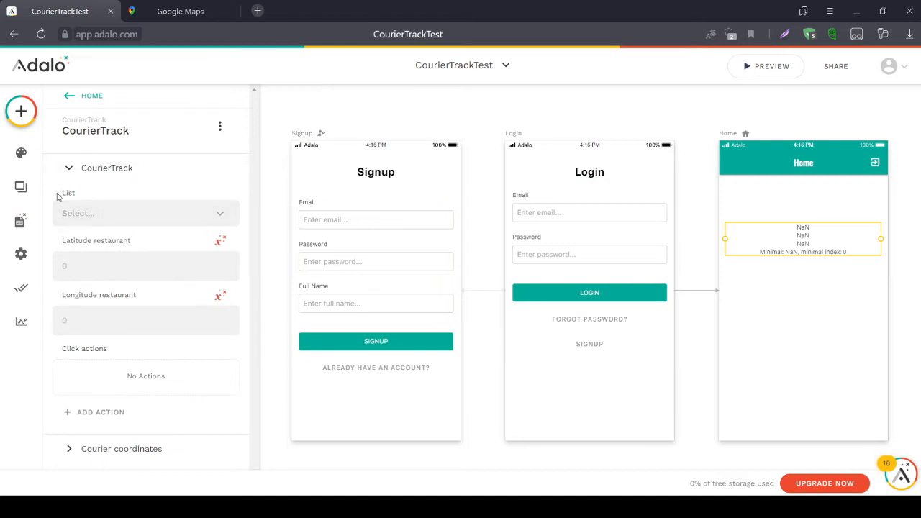
left_click(86, 211)
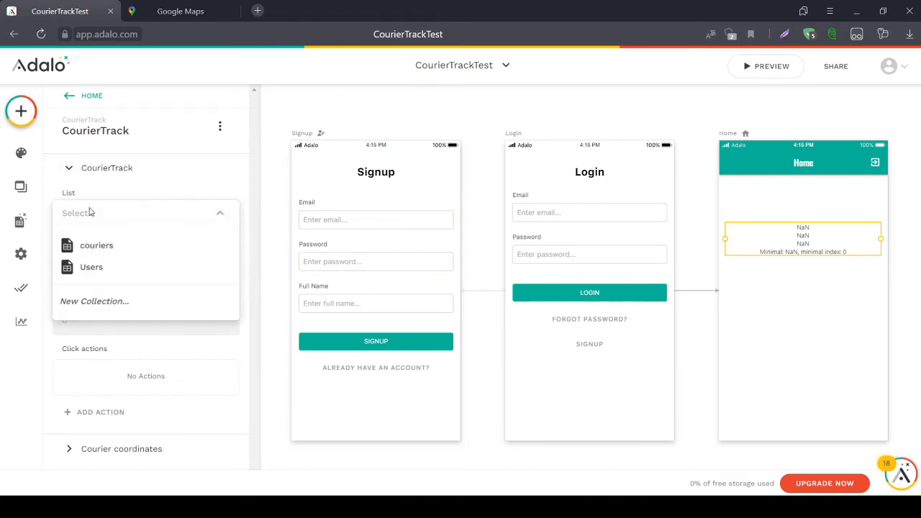
left_click(103, 248)
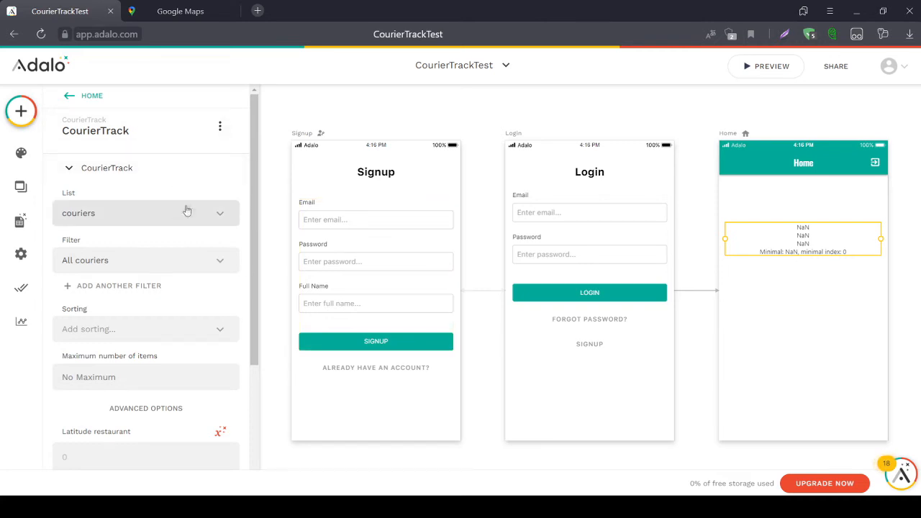
Add a custom filter on the busy property to the couriers list and change its true/false condition
scroll(119, 257, "down", 2)
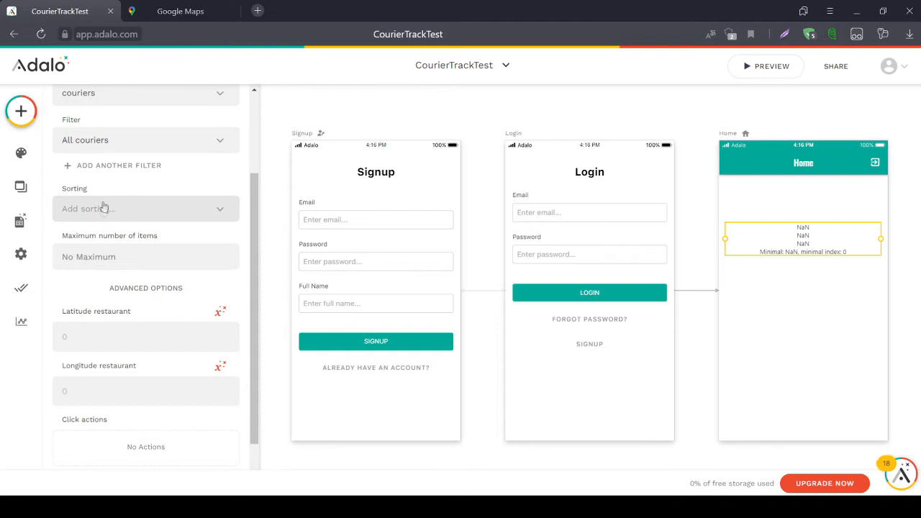
left_click(112, 166)
left_click(119, 197)
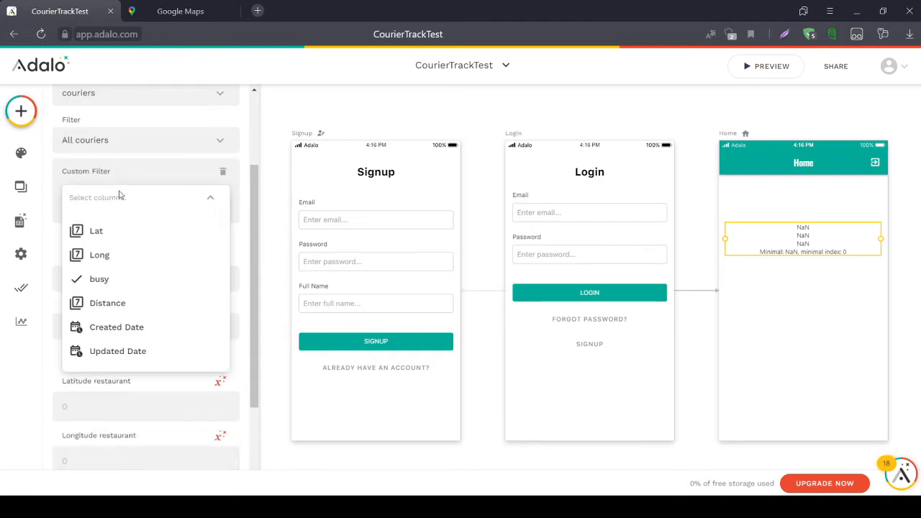
left_click(110, 286)
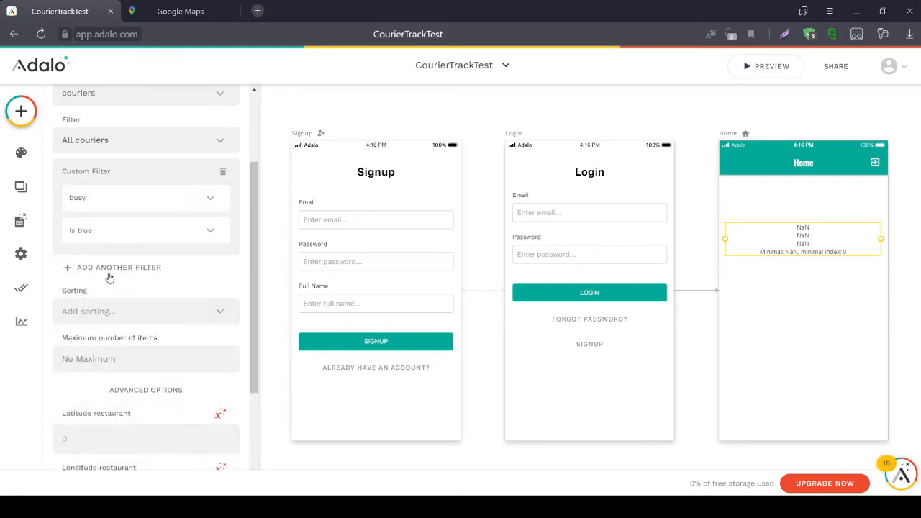
left_click(131, 232)
left_click(115, 289)
scroll(144, 207, "down", 3)
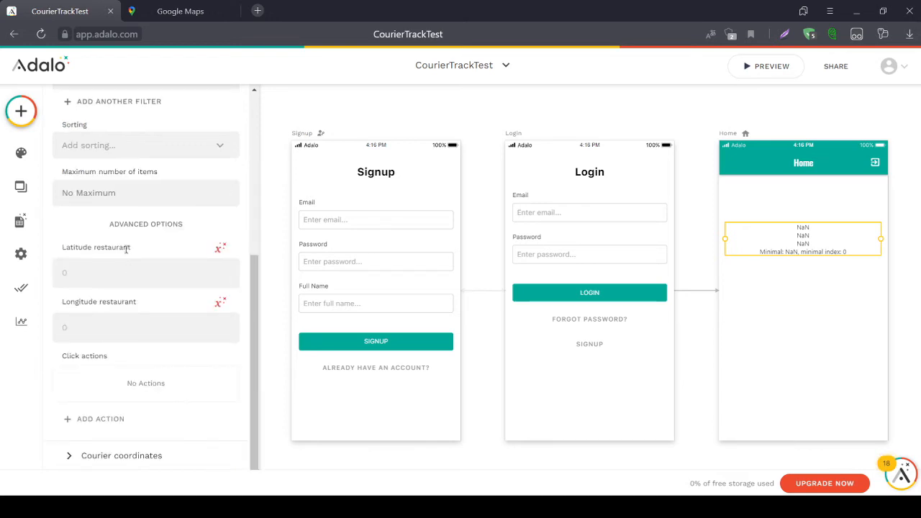
left_click_drag(77, 249, 131, 250)
right_click(129, 253)
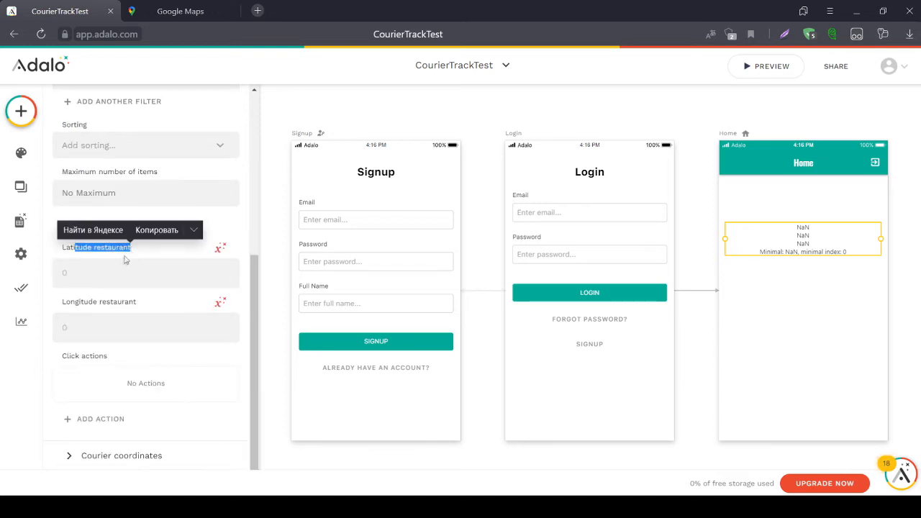
left_click(120, 256)
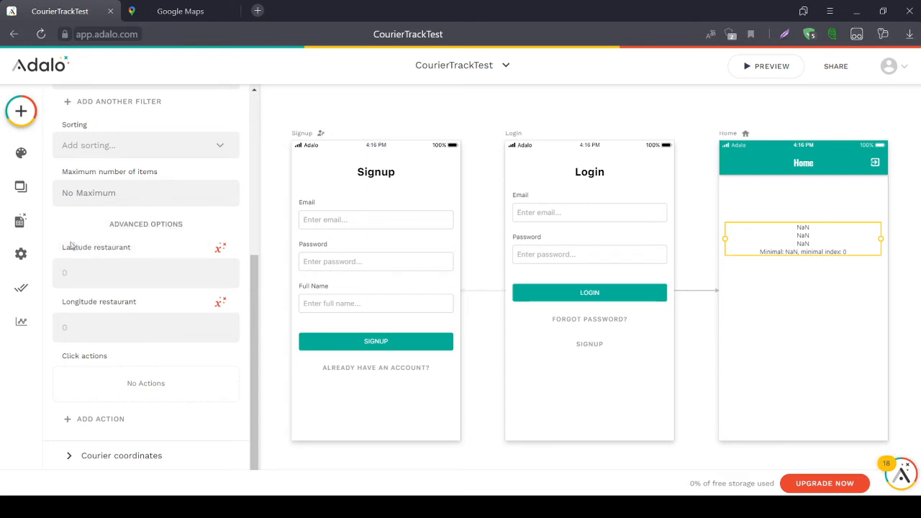
left_click_drag(91, 246, 93, 246)
Under Courier coordinates, bind Latitude courier to the current courier's Lat and Longitude courier to its Long
left_click(137, 454)
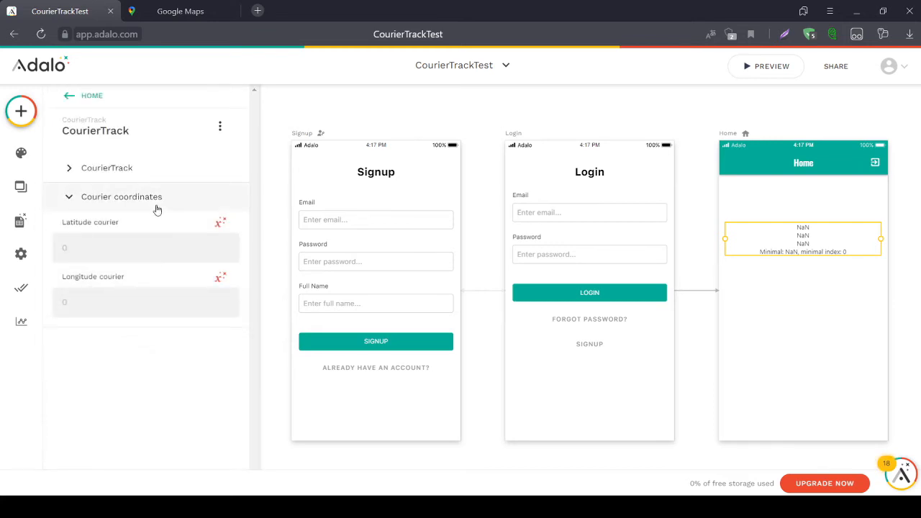
left_click(220, 222)
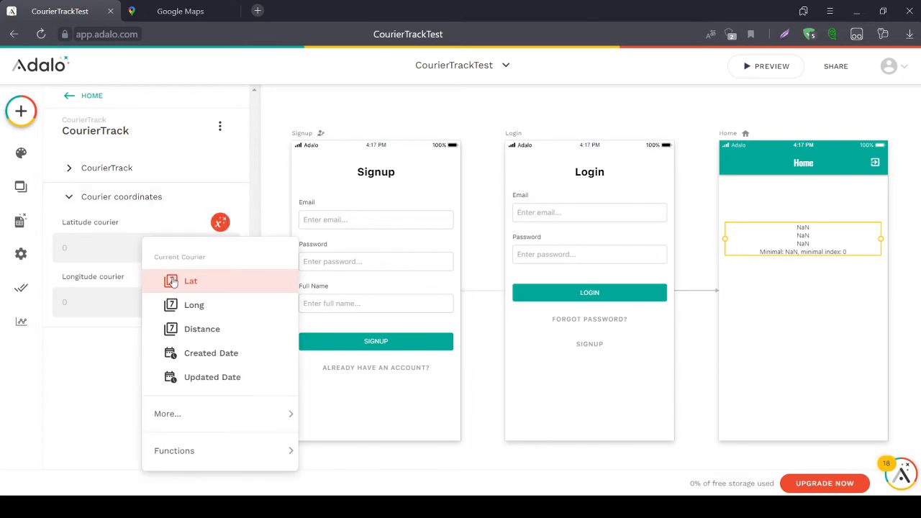
left_click(174, 281)
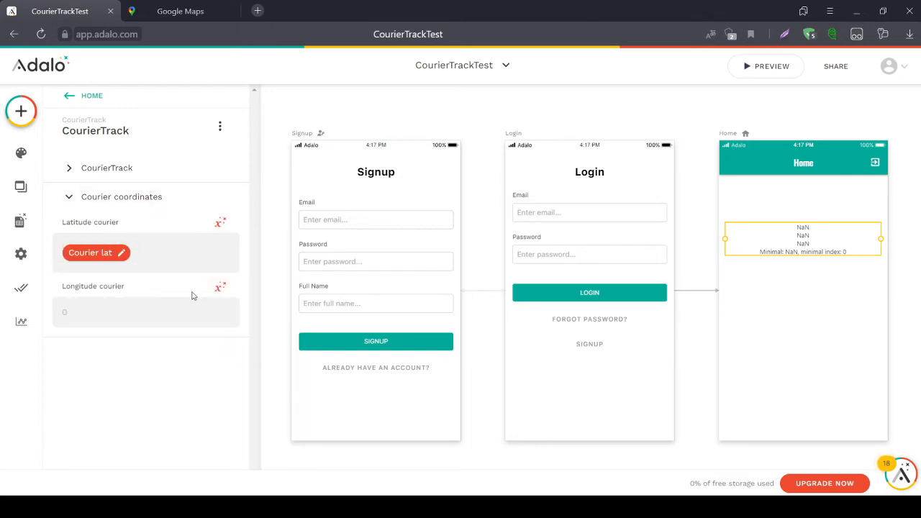
left_click(220, 287)
left_click(201, 124)
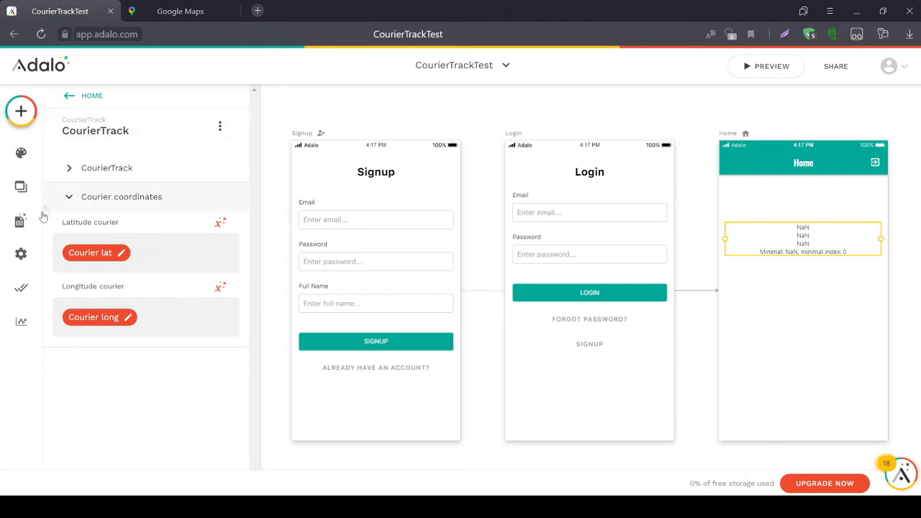
Open the couriers collection, switch to Google Maps, select a point near Tverskaya station and copy its latitude 55.764131
left_click(22, 223)
left_click(97, 207)
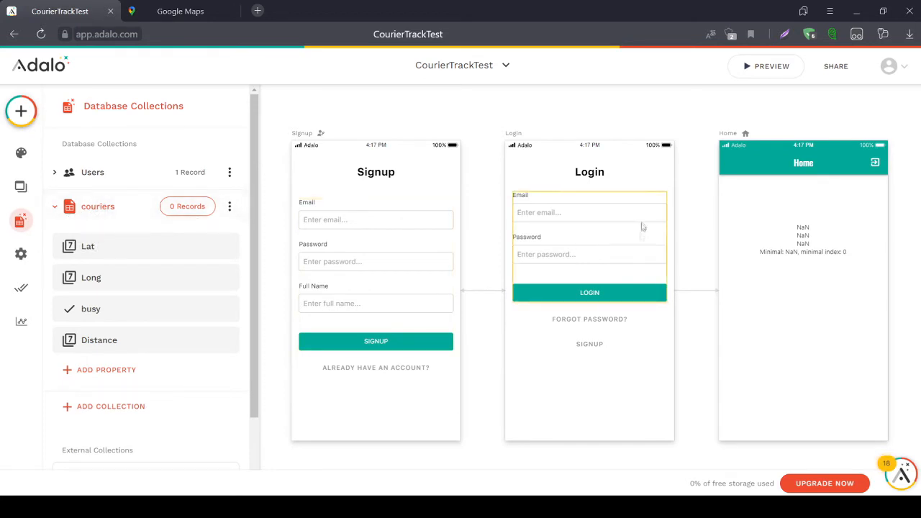
key("ctrl+Tab")
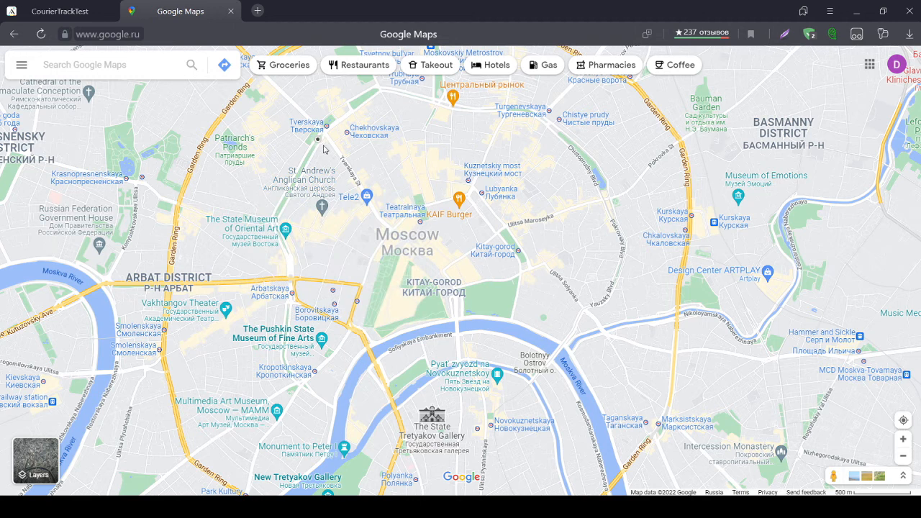
left_click(319, 141)
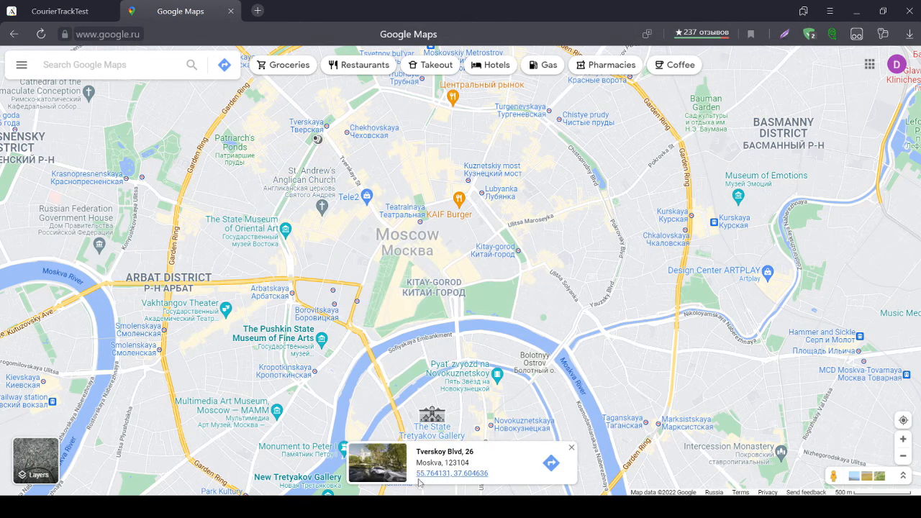
left_click_drag(416, 474, 449, 481)
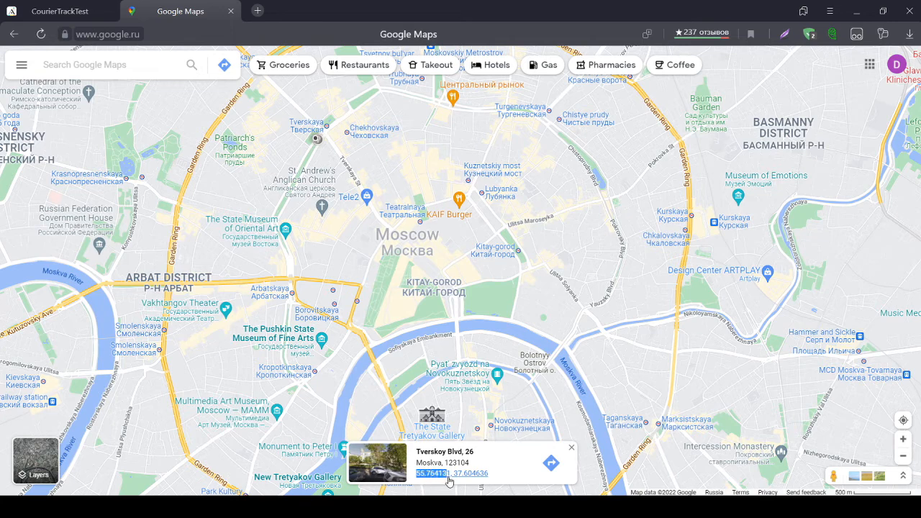
Switch to Adalo and save a new courier record with Lat 55.764131 and Long 37.604636
left_click(59, 10)
left_click(190, 206)
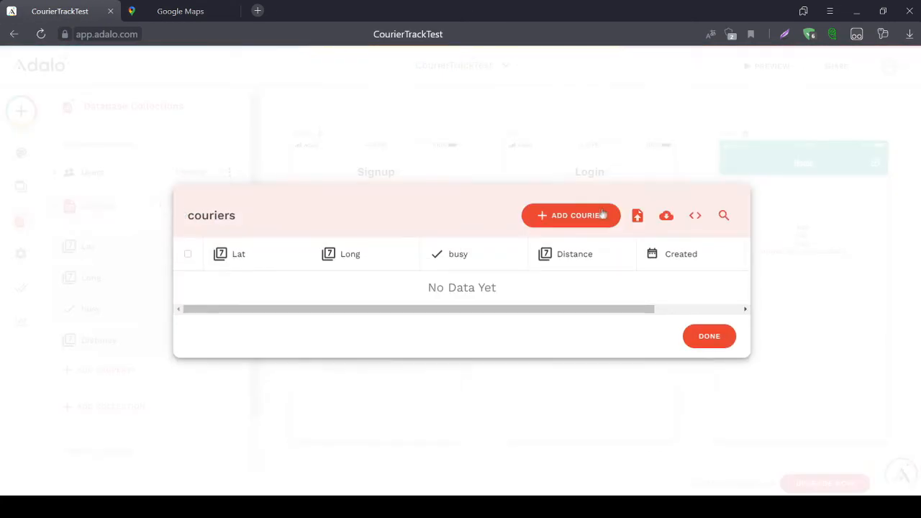
left_click(569, 214)
left_click(415, 208)
key("ctrl+v")
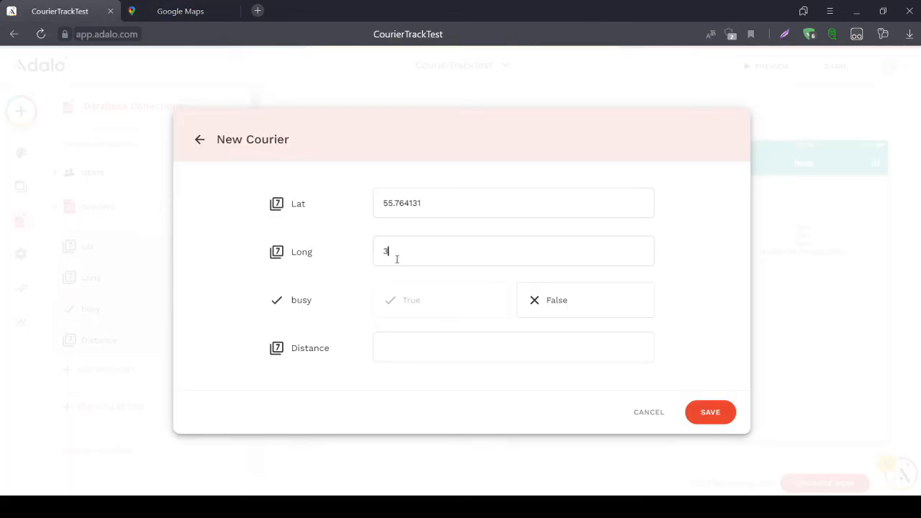
key("ctrl+v")
left_click(705, 411)
Switch to Google Maps, select a point beside Novokuznetskaya station and copy its latitude 55.741622
left_click(179, 11)
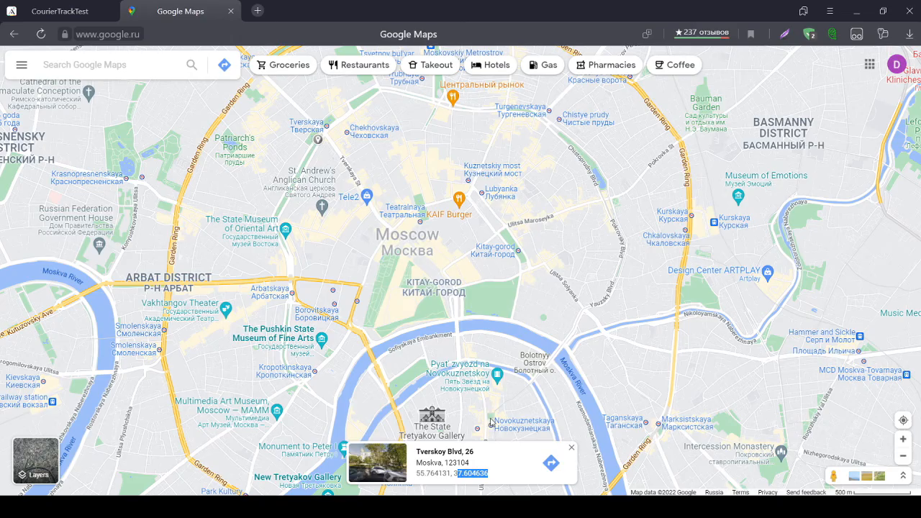
left_click(490, 424)
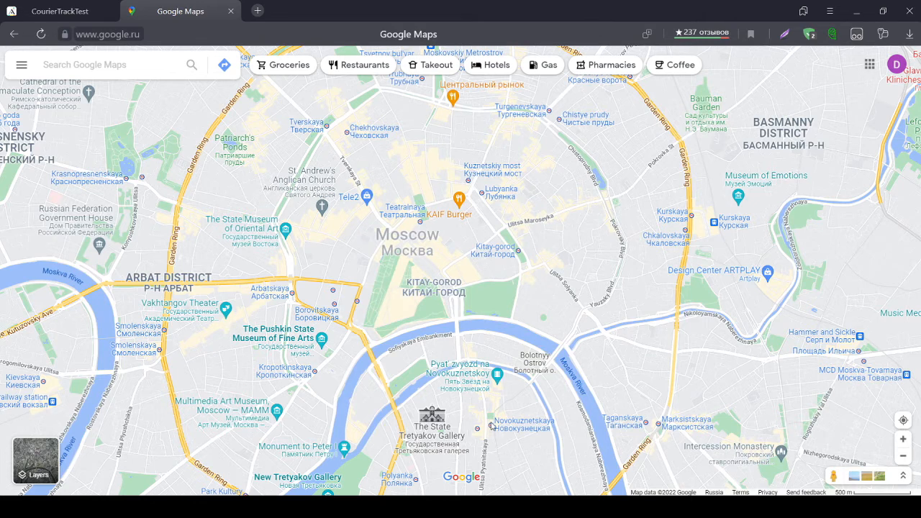
left_click(491, 423)
double_click(433, 473)
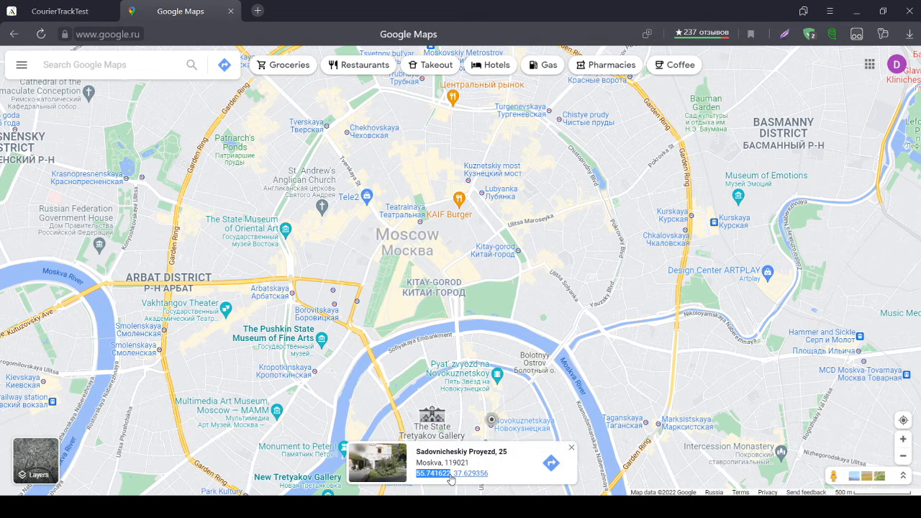
Switch to Adalo and save a second courier record with Lat 55.741622 and Long 37.629356, taken from the map point
left_click(81, 14)
left_click(565, 192)
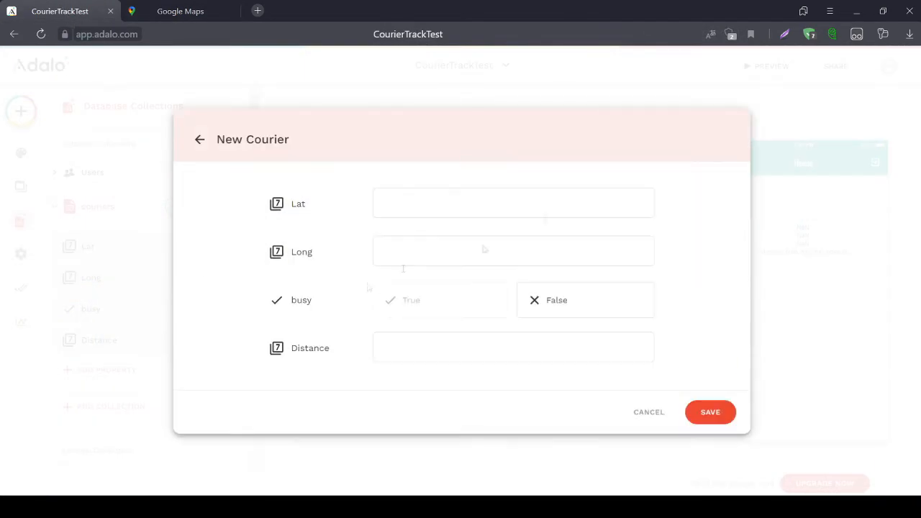
key("ctrl+Tab")
left_click_drag(453, 473, 493, 480)
left_click(513, 455)
key("ctrl+Tab")
left_click(429, 251)
key("ctrl+v")
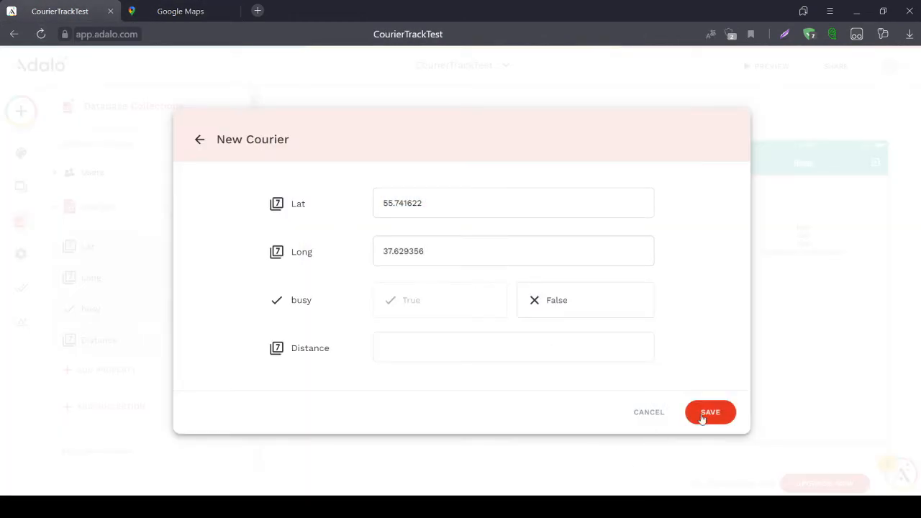
left_click(708, 412)
Save a third courier record with Lat 55.768573 and Long 37.620601, copied from a Google Maps point beside Trubnaya station
left_click(193, 11)
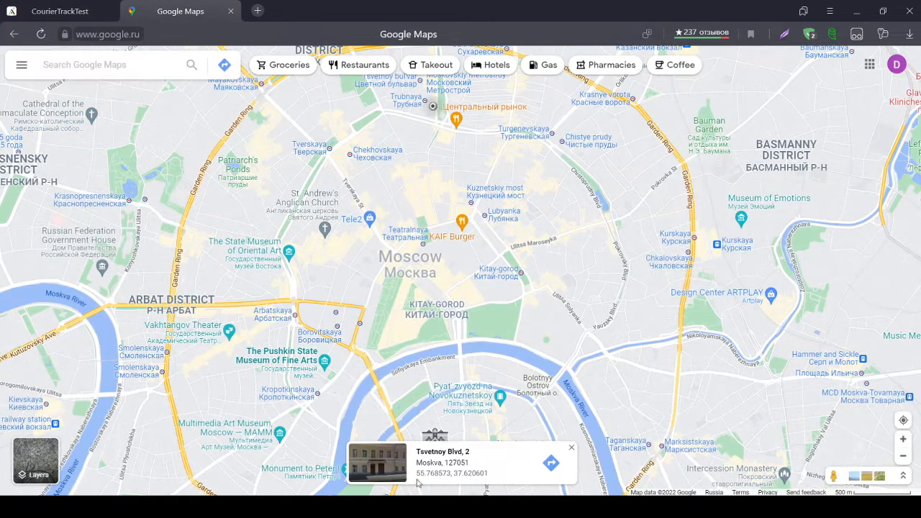
left_click_drag(415, 477, 497, 480)
left_click(37, 10)
left_click(485, 202)
key("ctrl+v")
key("ctrl+Tab")
left_click(514, 455)
key("ctrl+Tab")
left_click(411, 254)
key("ctrl+v")
left_click(702, 411)
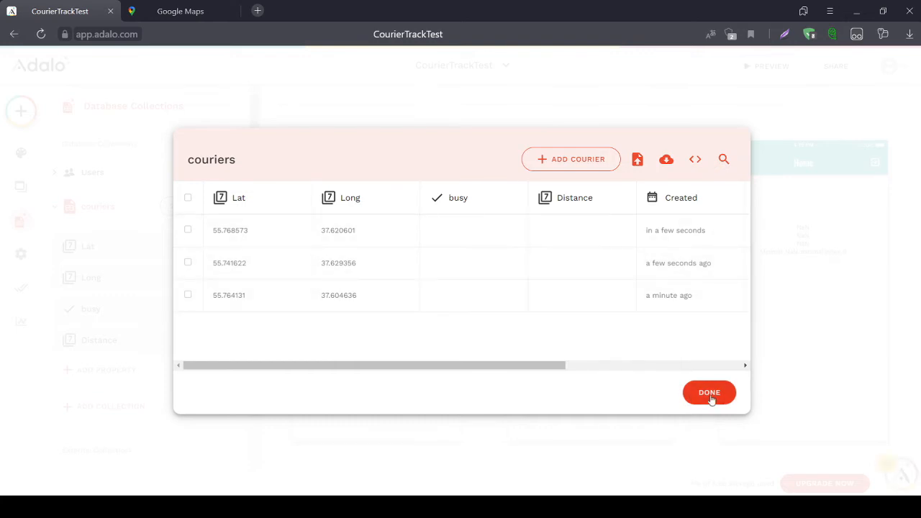
Pick a restaurant location near Trubnaya square in Google Maps and set the component's Latitude restaurant to 55.766546 in Adalo
key("ctrl+Tab")
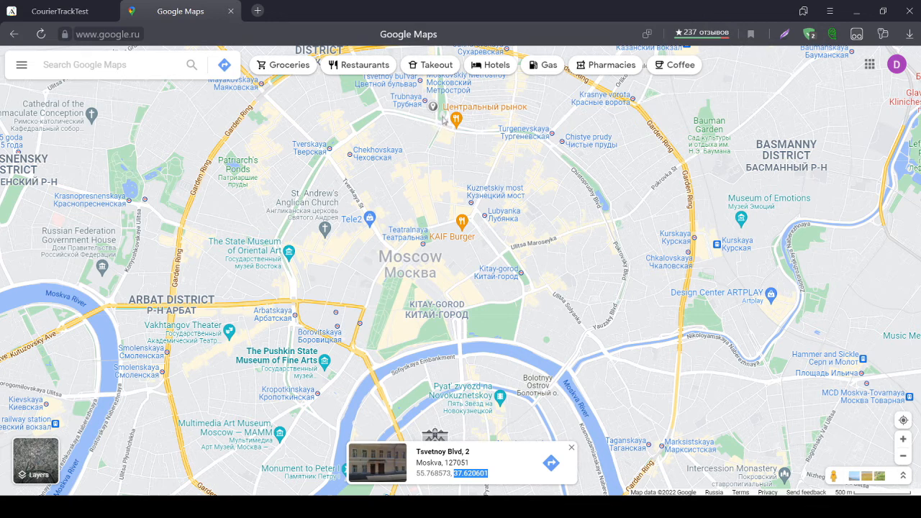
mouse_move(432, 106)
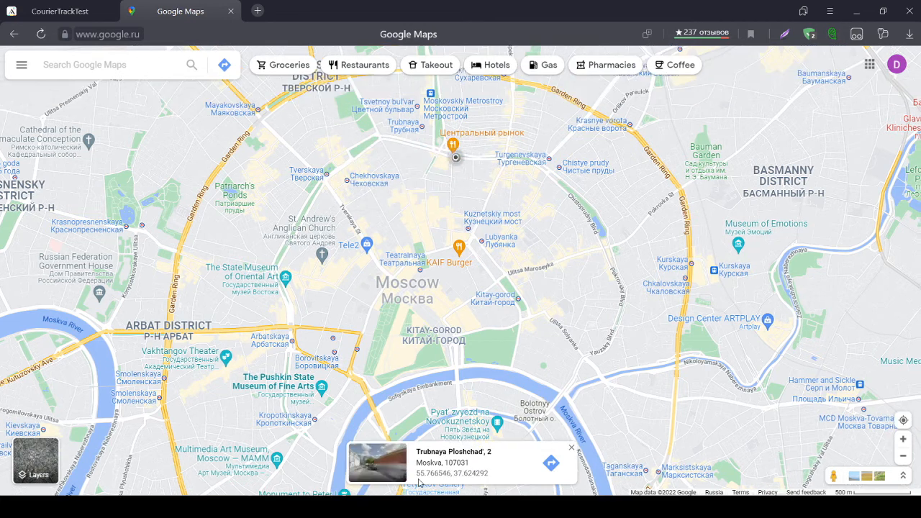
left_click_drag(419, 482, 451, 478)
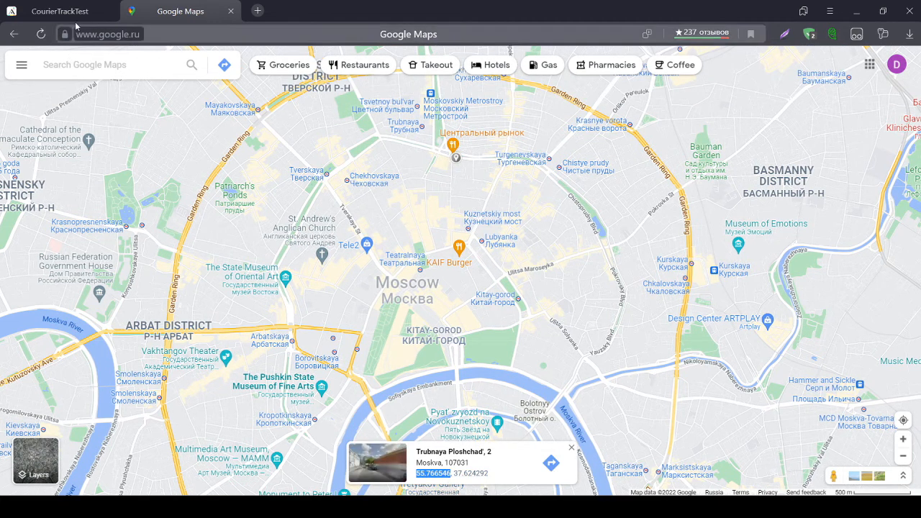
left_click(85, 11)
left_click(108, 274)
key("ctrl+v")
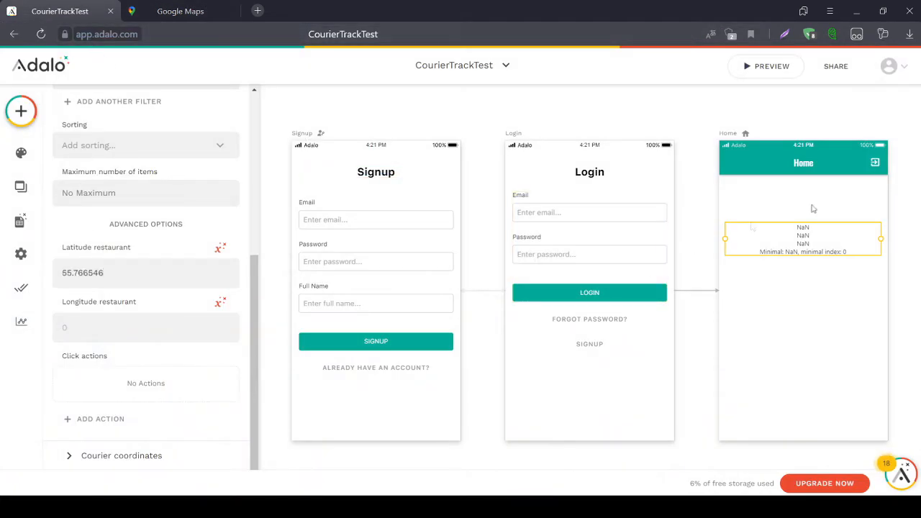
Copy the selected point's longitude from Google Maps and set the component's Longitude restaurant to 37.624292 in Adalo
left_click(165, 13)
left_click_drag(454, 475, 498, 477)
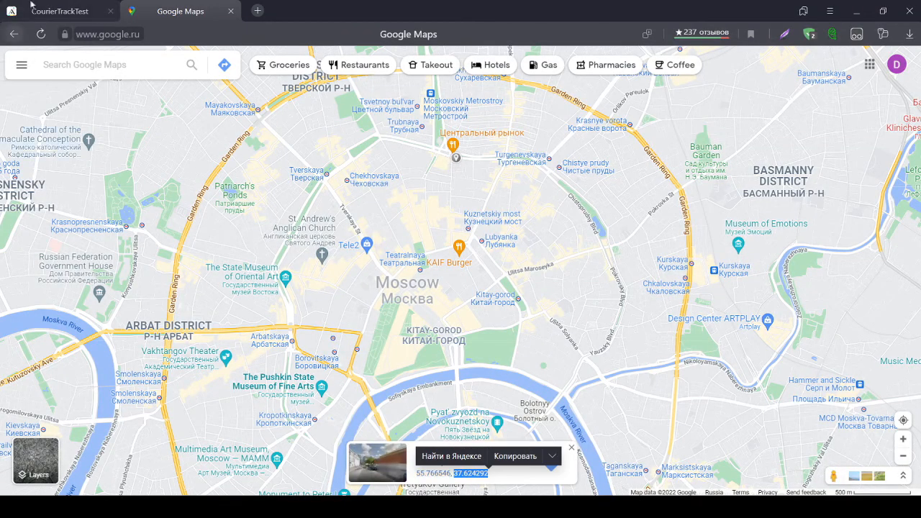
left_click(72, 12)
left_click(137, 327)
key("ctrl+v")
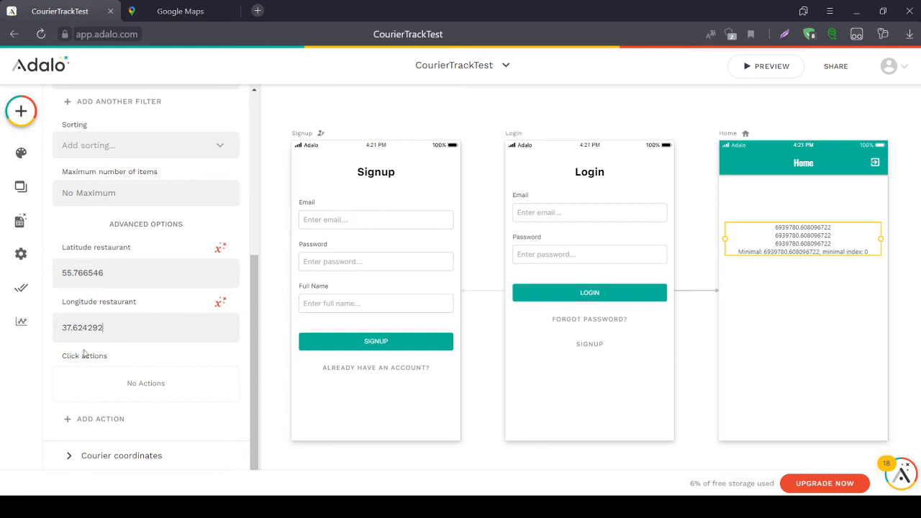
Add a click action that updates the Current Courier record and set its busy property to True
left_click(90, 418)
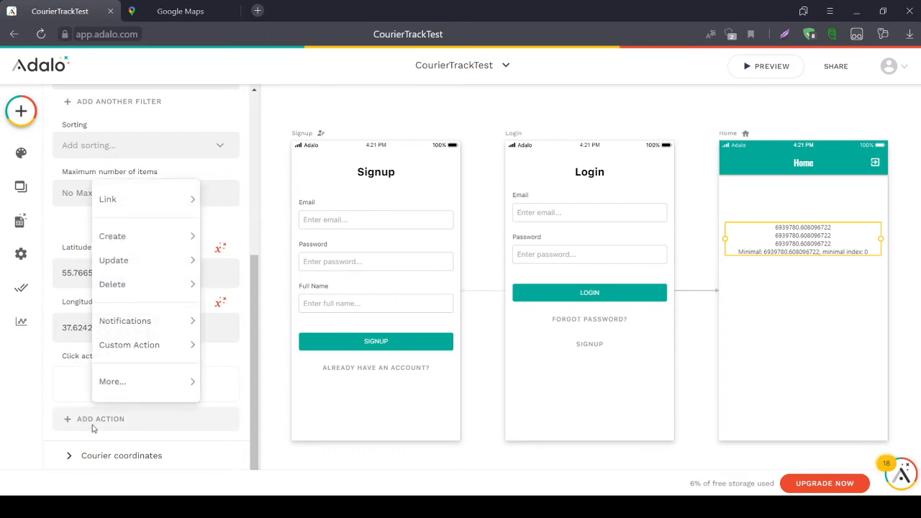
mouse_move(130, 269)
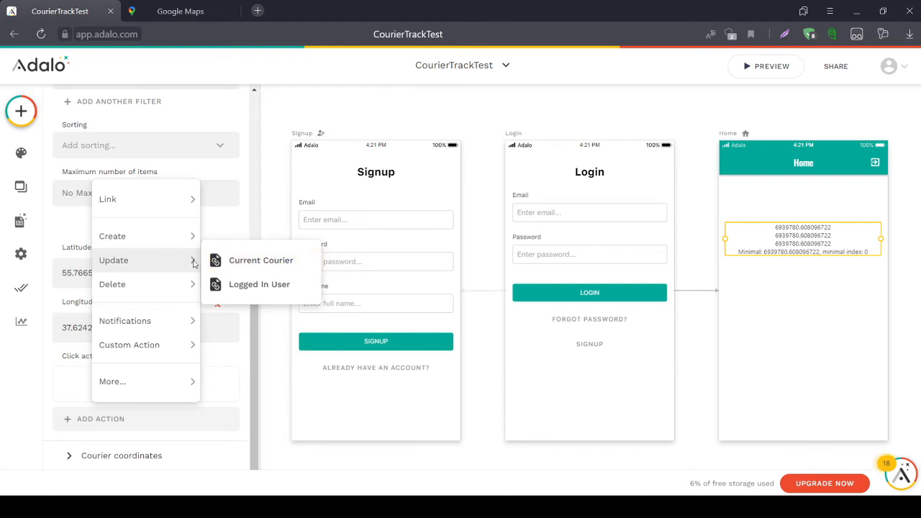
left_click(216, 261)
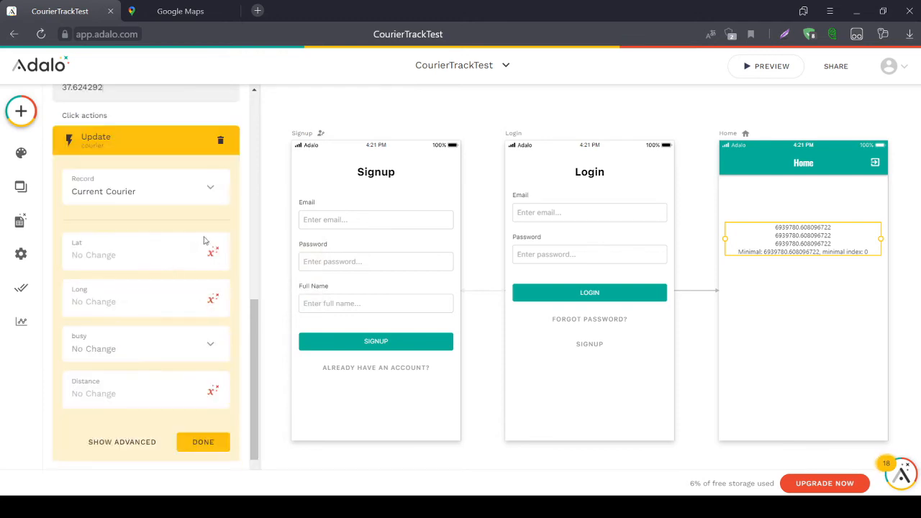
left_click(104, 349)
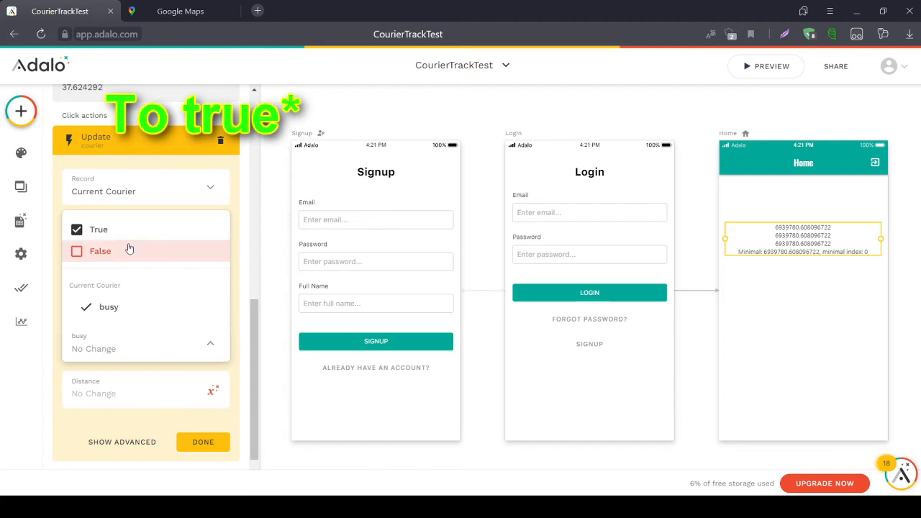
Set Distance in the courier update action to the CourierTrack component's NumberOutput
left_click(212, 390)
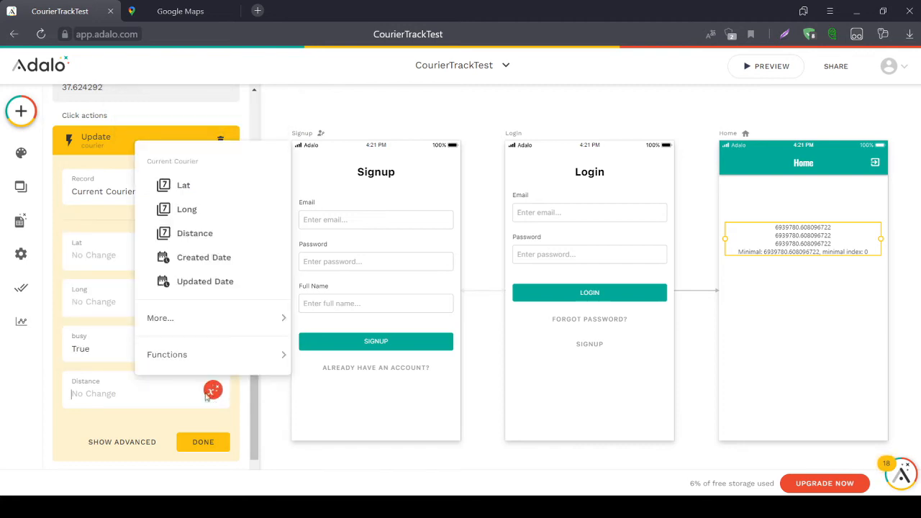
mouse_move(212, 312)
mouse_move(323, 355)
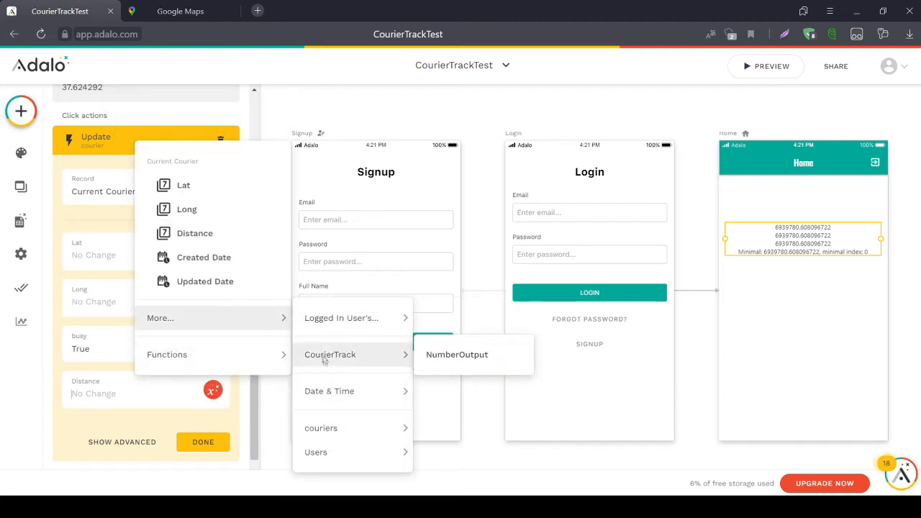
left_click(462, 355)
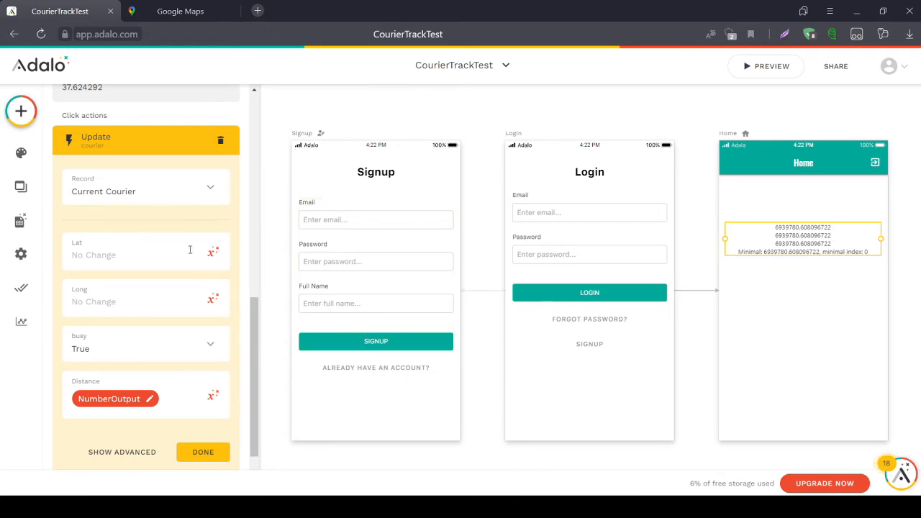
Preview the app's Home screen, inspect busy and Distance in the couriers records, and compare them with the locations in Google Maps
left_click(759, 66)
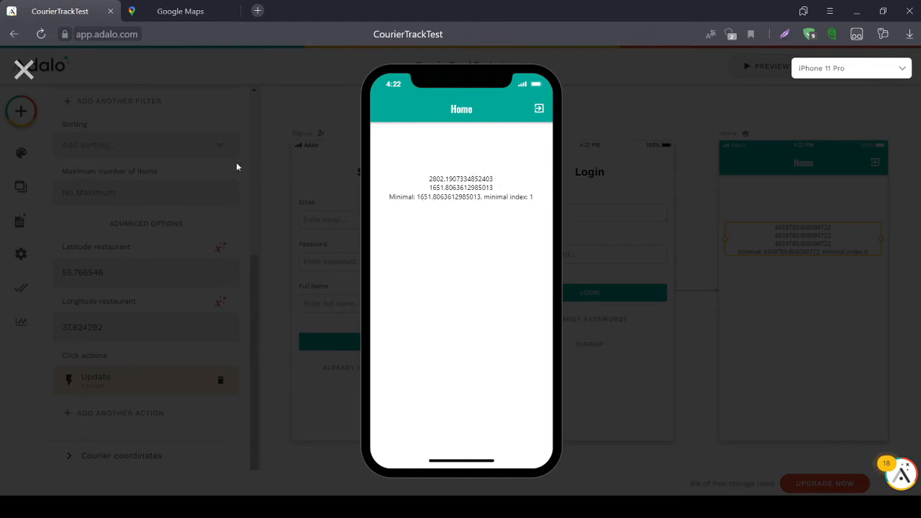
left_click(19, 227)
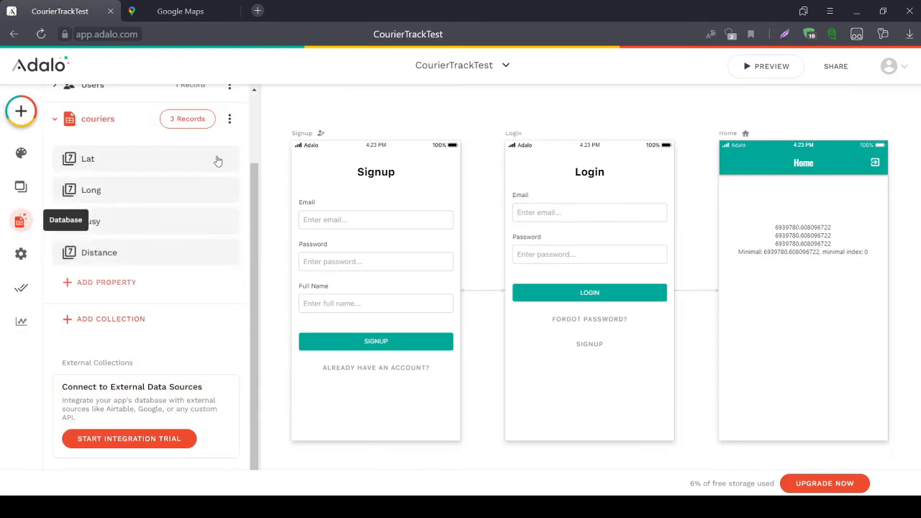
left_click(189, 128)
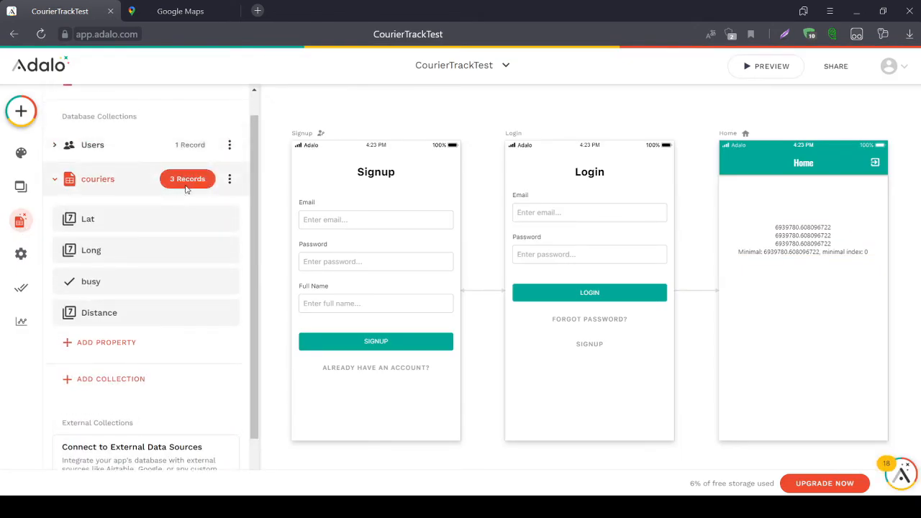
left_click(188, 181)
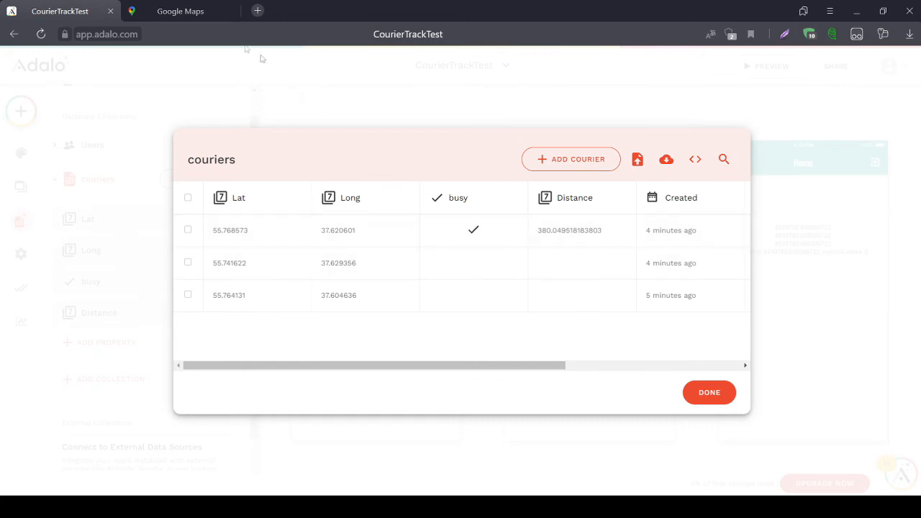
left_click(191, 10)
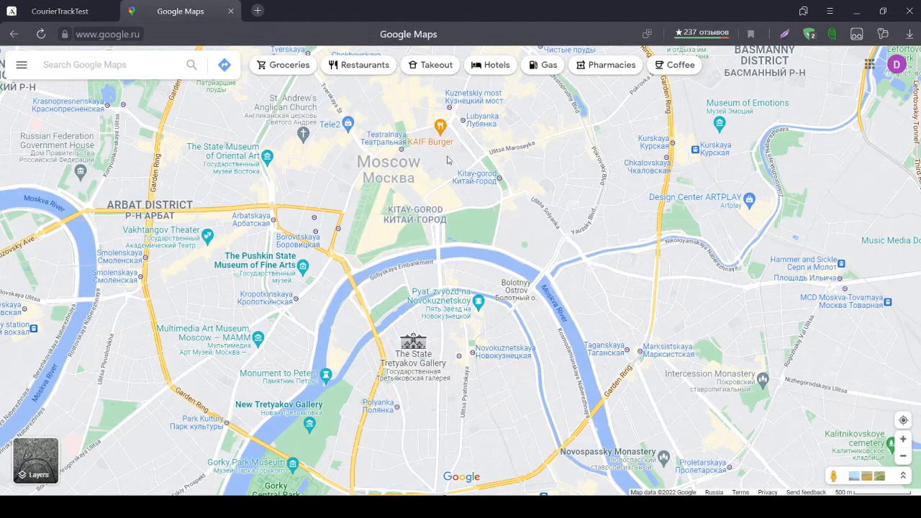
Switch to Adalo, preview the app again and reopen the couriers records to examine their busy and Distance values
left_click(18, 13)
left_click(768, 69)
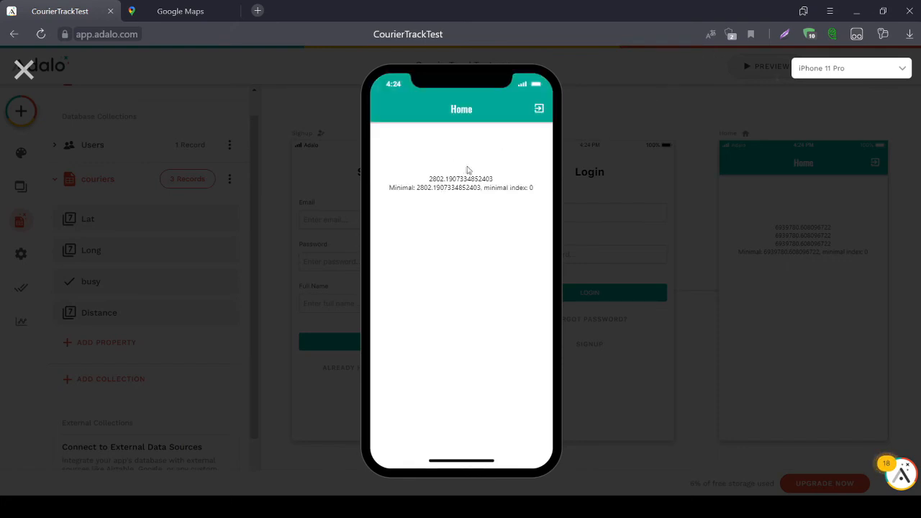
left_click(25, 70)
left_click(187, 179)
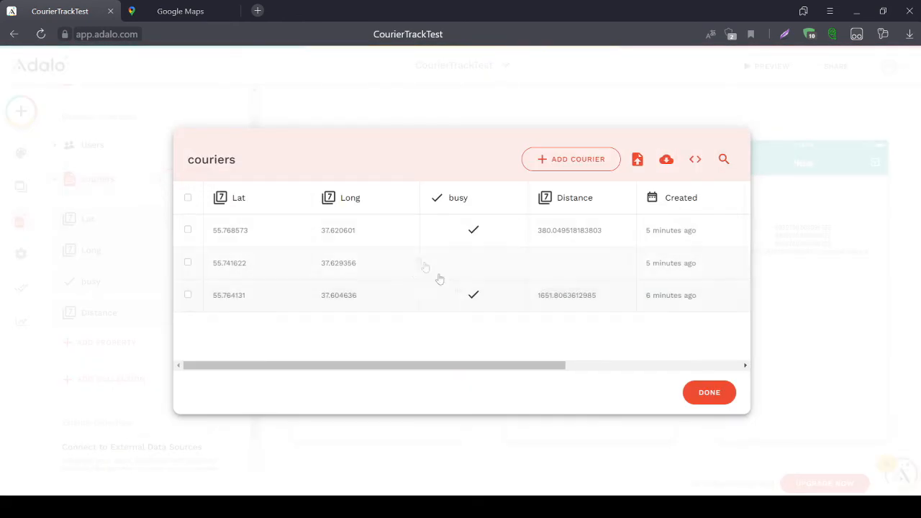
Switch to Google Maps and look up the driving route from Tverskaya station to Центральный рынок
left_click(166, 18)
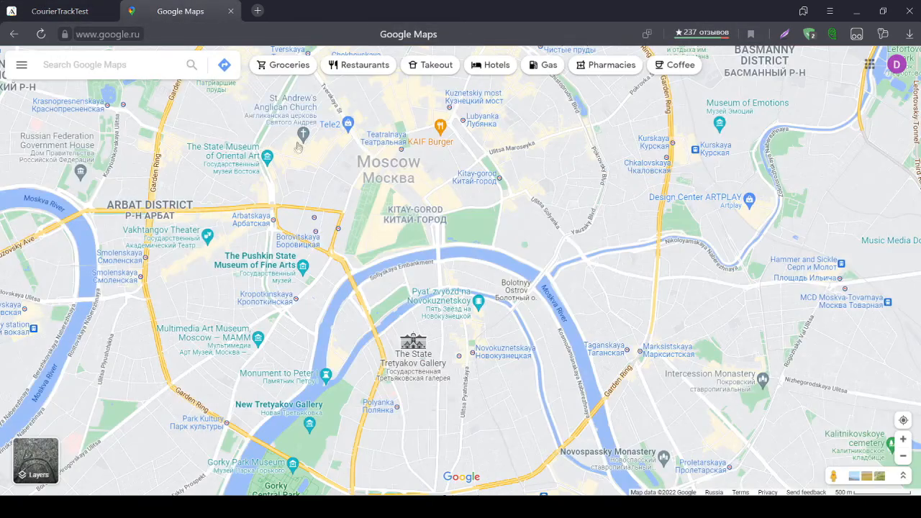
left_click_drag(272, 127, 285, 213)
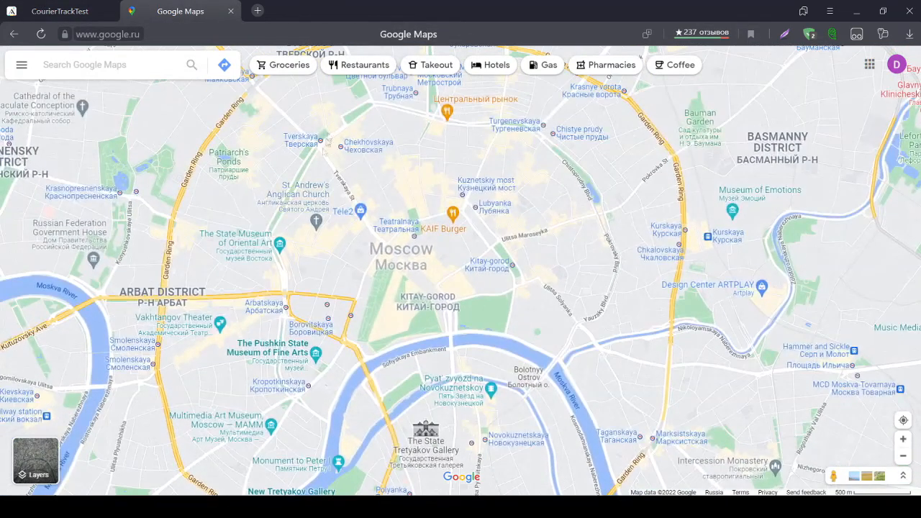
left_click(77, 12)
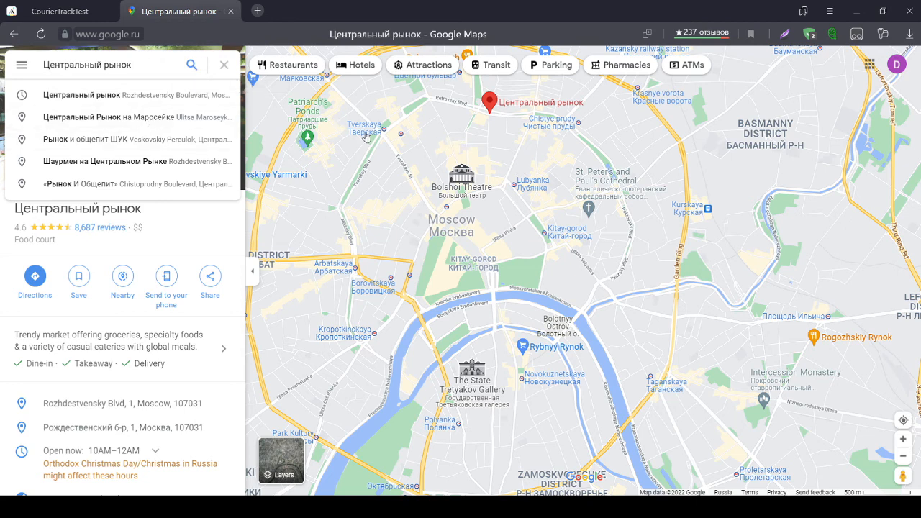
left_click(438, 242)
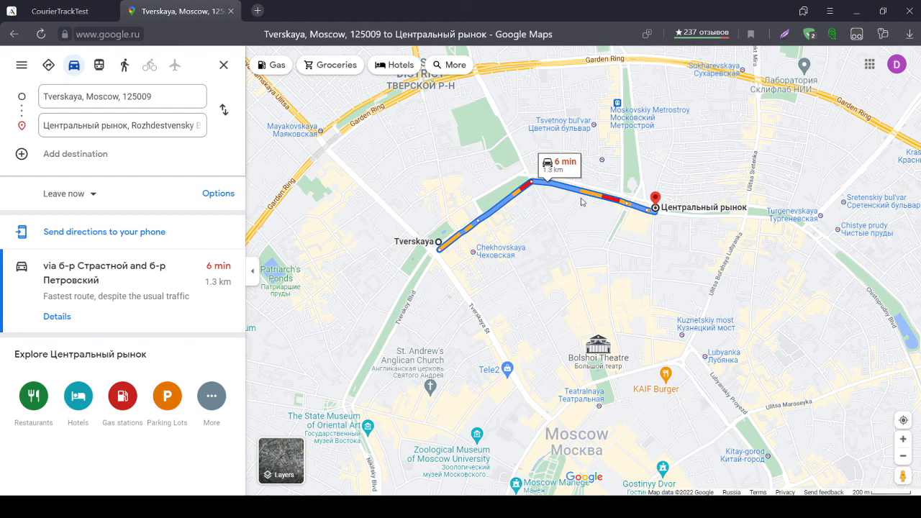
Look up the driving route from Trubnaya station to Центральный рынок and compare its length with the couriers records in Adalo
scroll(573, 207, "up", 2)
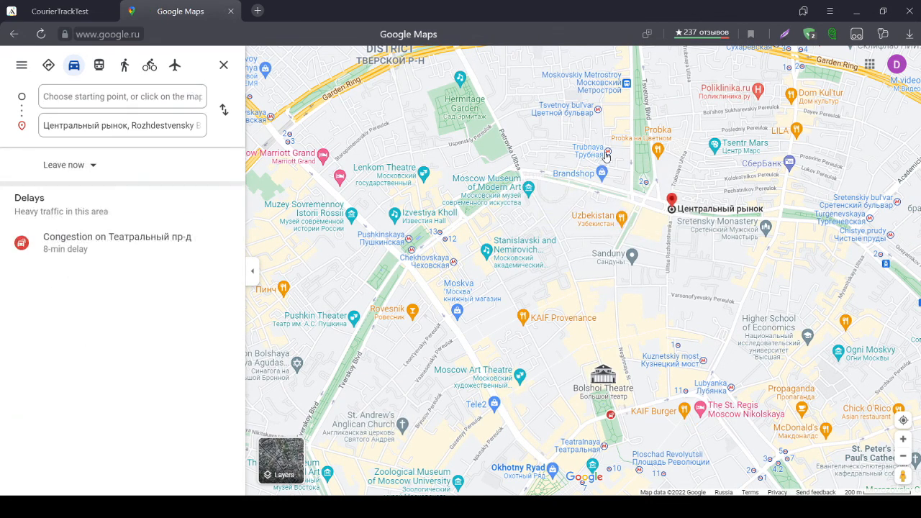
left_click(607, 153)
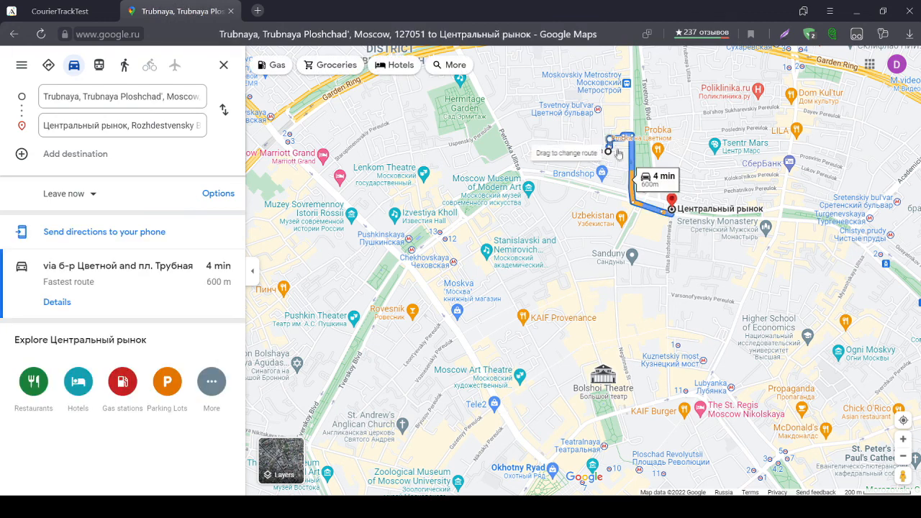
scroll(611, 141, "up", 2)
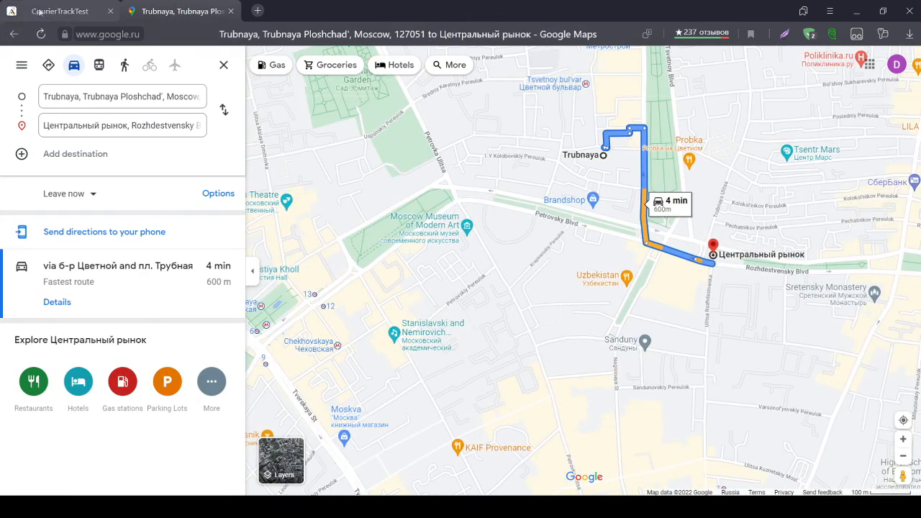
left_click(61, 11)
left_click(195, 209)
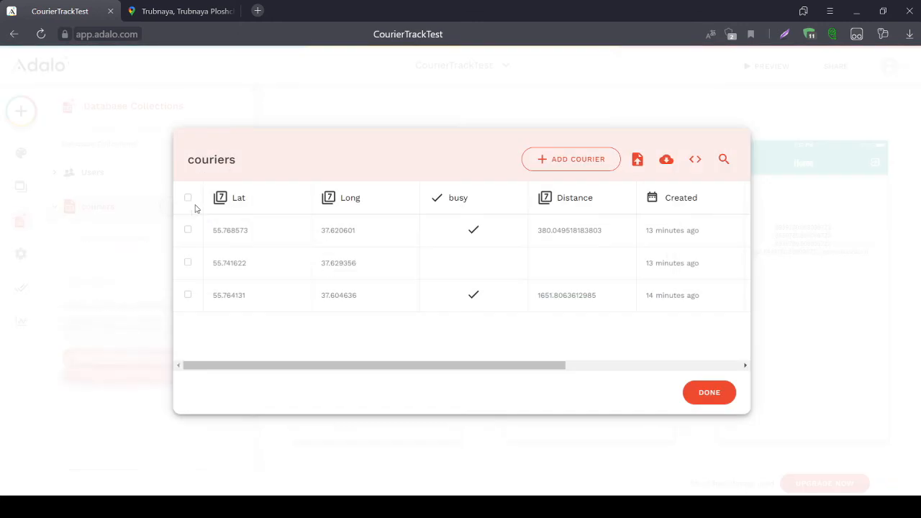
Switch back to Google Maps and locate the remaining courier's area around Novokuznetskaya station
left_click(184, 11)
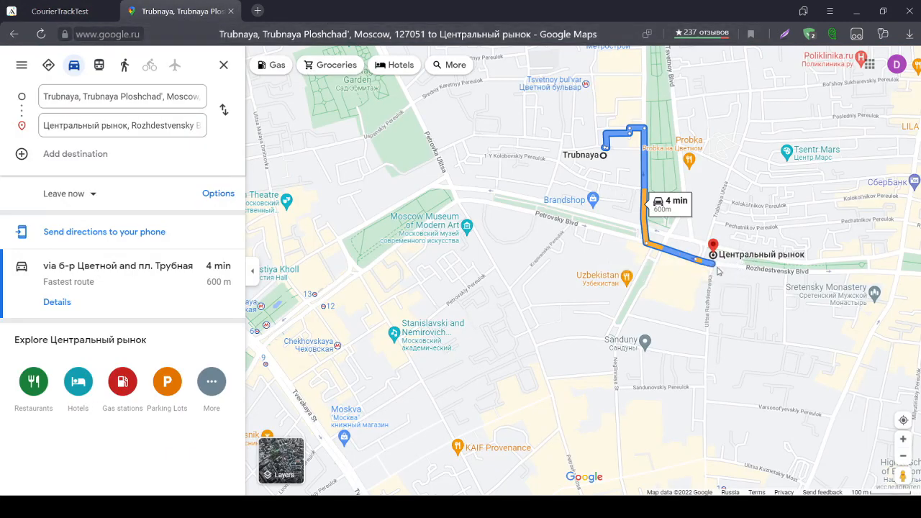
scroll(649, 218, "down", 5)
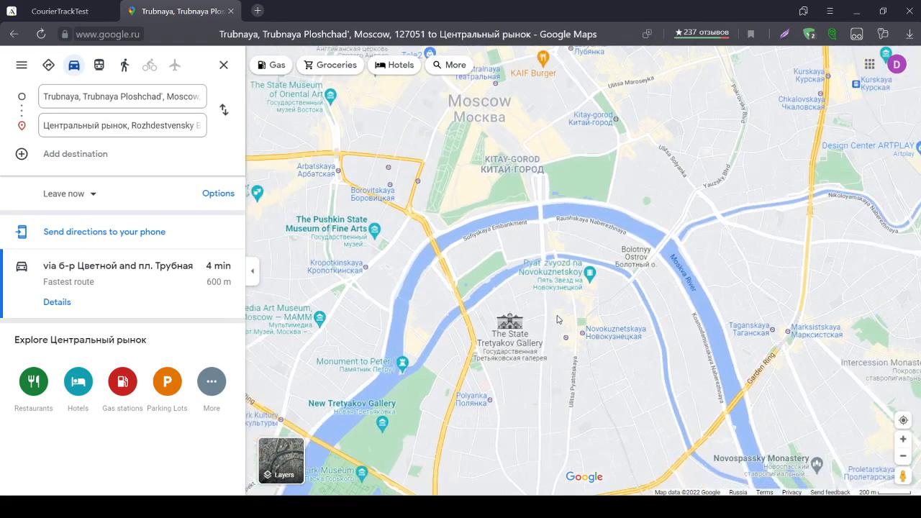